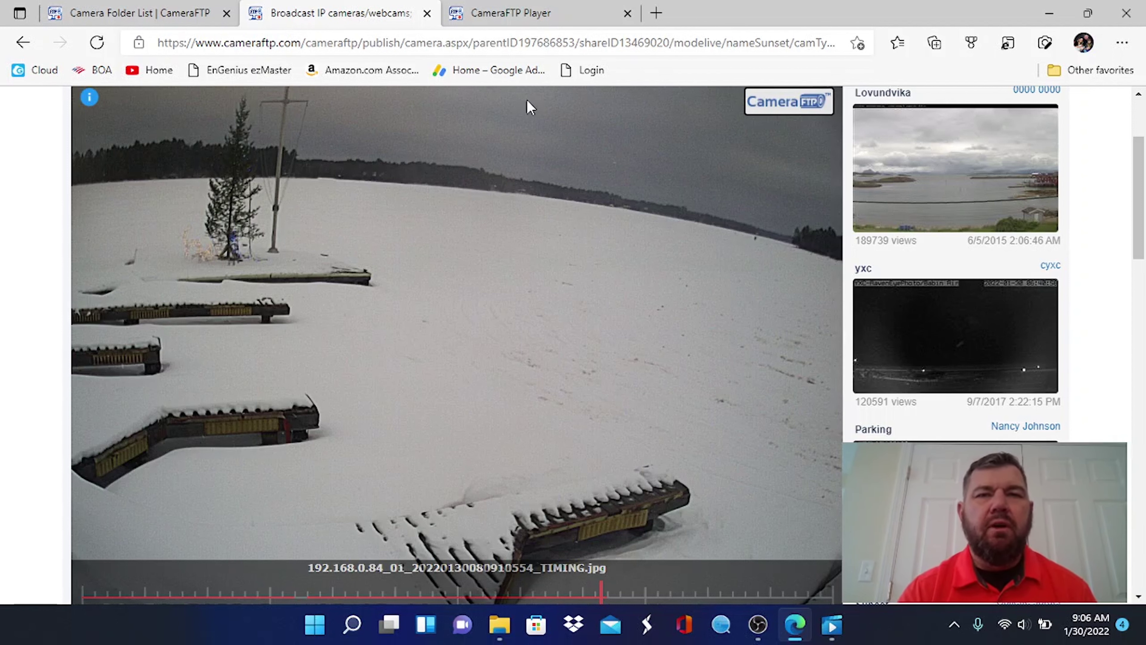
Replace the player tab with the camera login page at 192.168.0.39 and enter the admin password
left_click(628, 15)
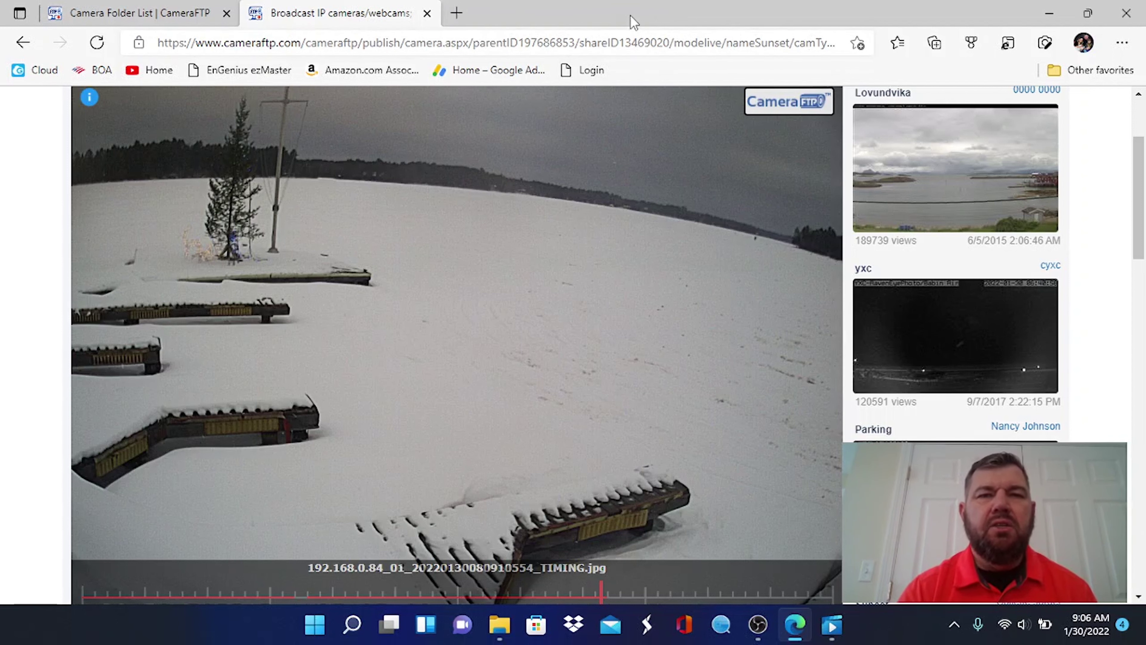
left_click(514, 44)
type("192.168")
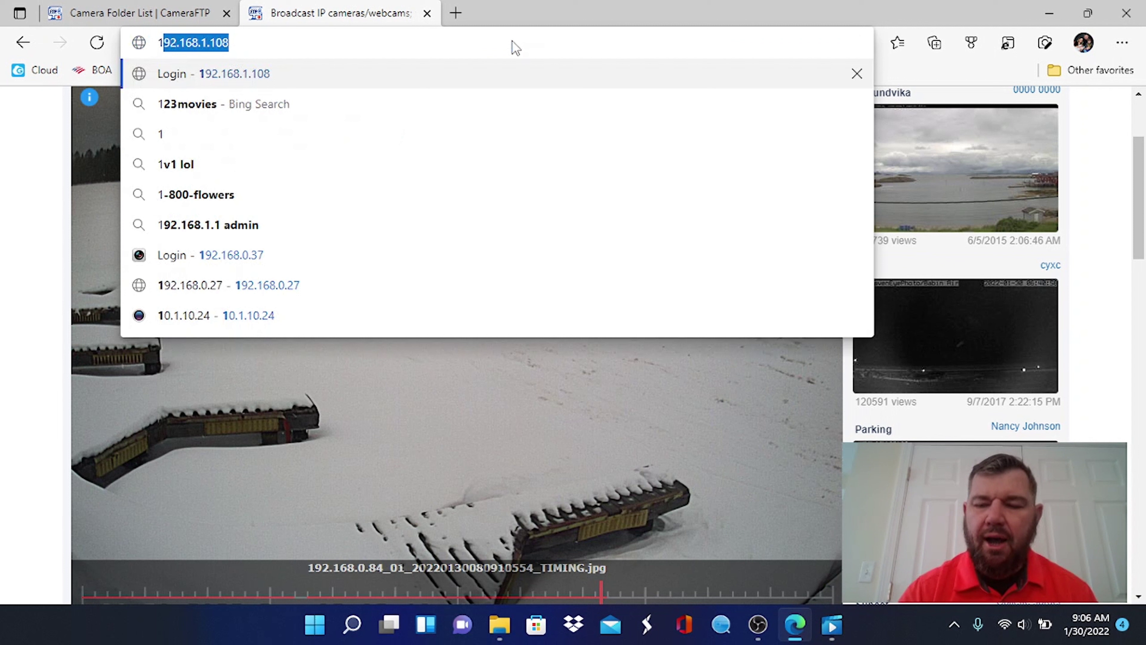
type(".0.39")
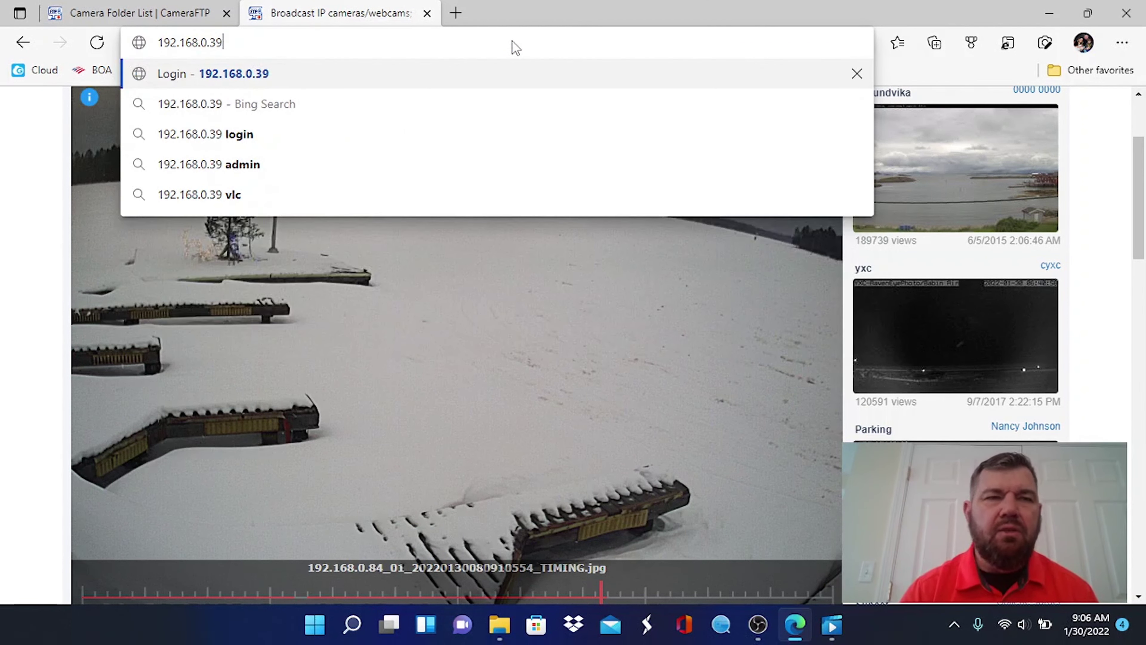
key("Return")
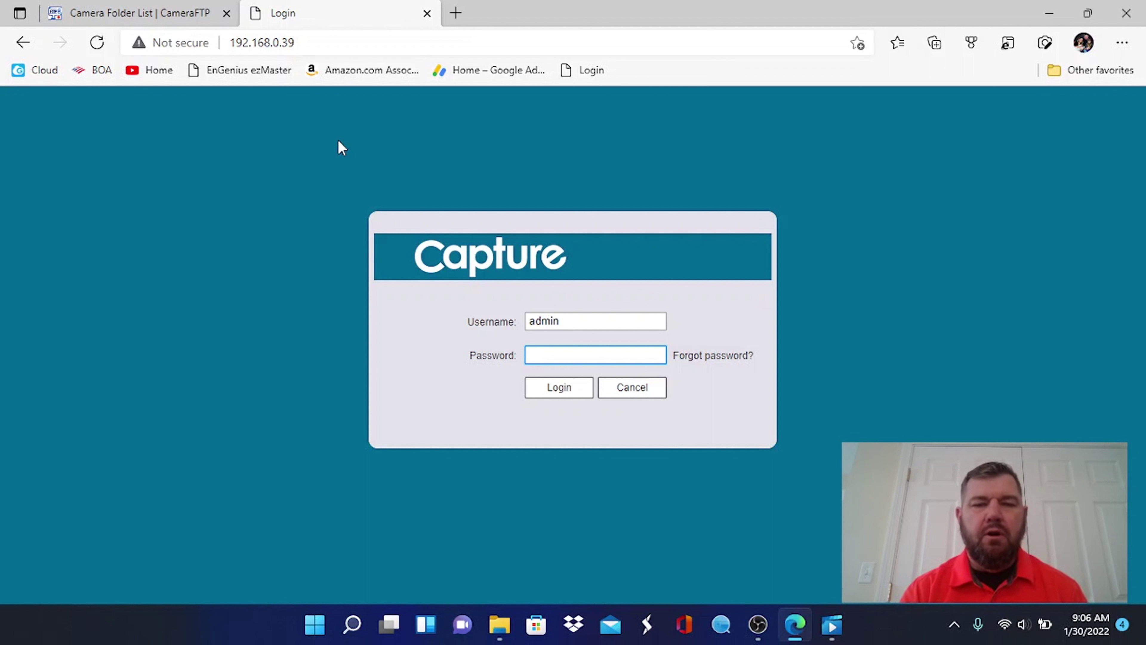
type("dmin")
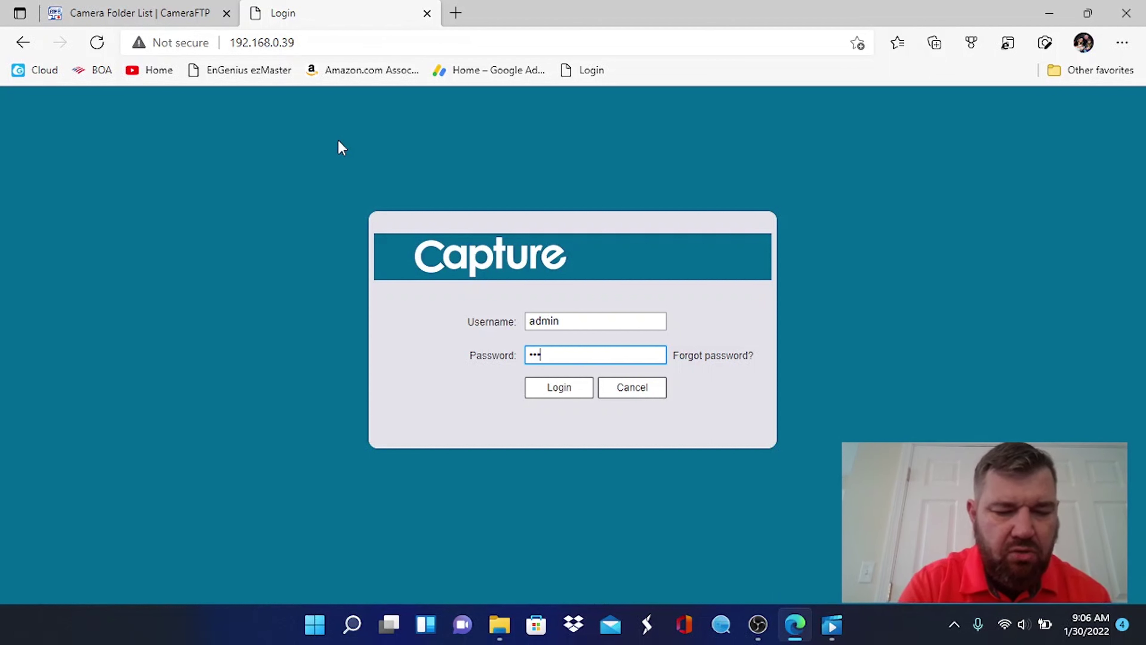
type("123")
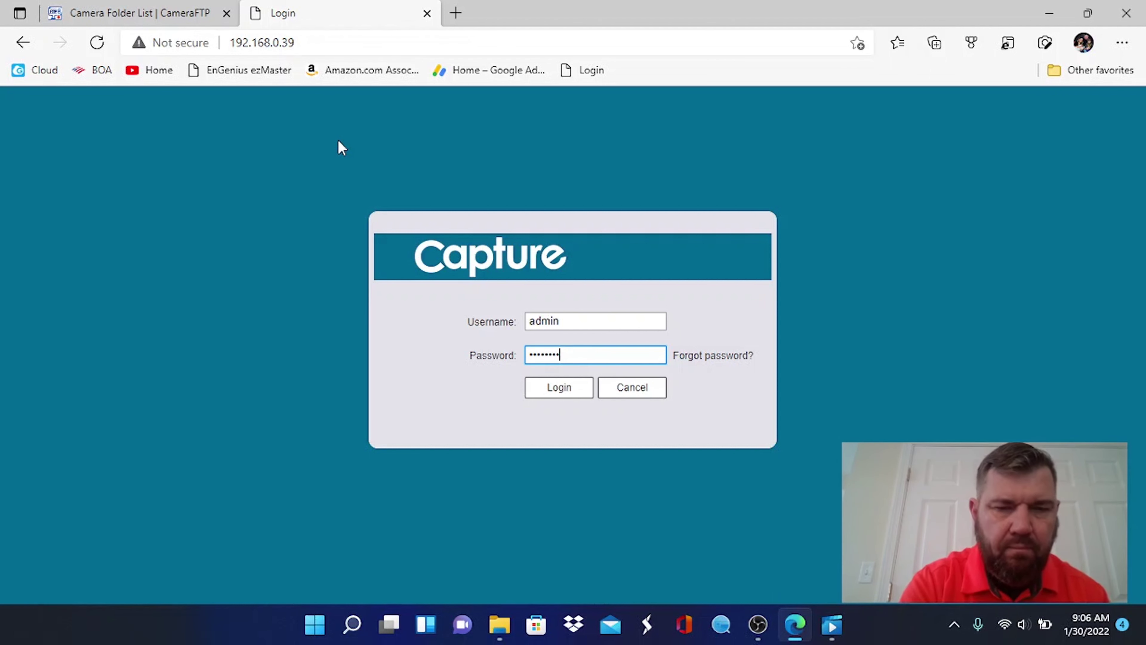
Log in and go to Setting > Storage > Destination, where FTP is checked for records and snapshots
left_click(560, 392)
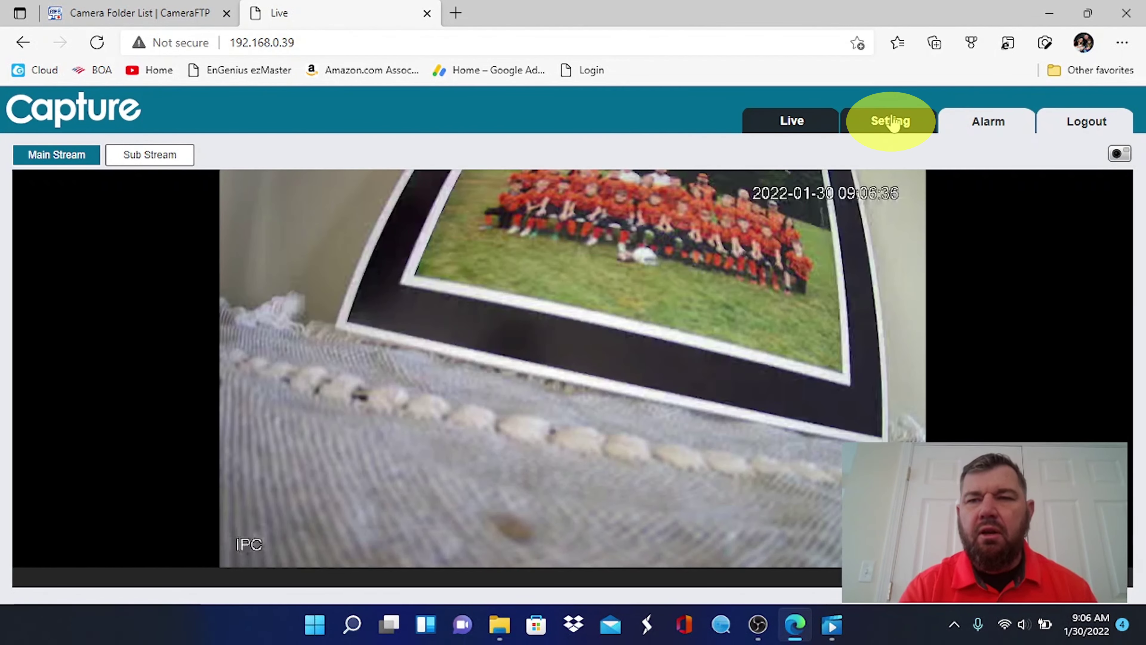
left_click(889, 120)
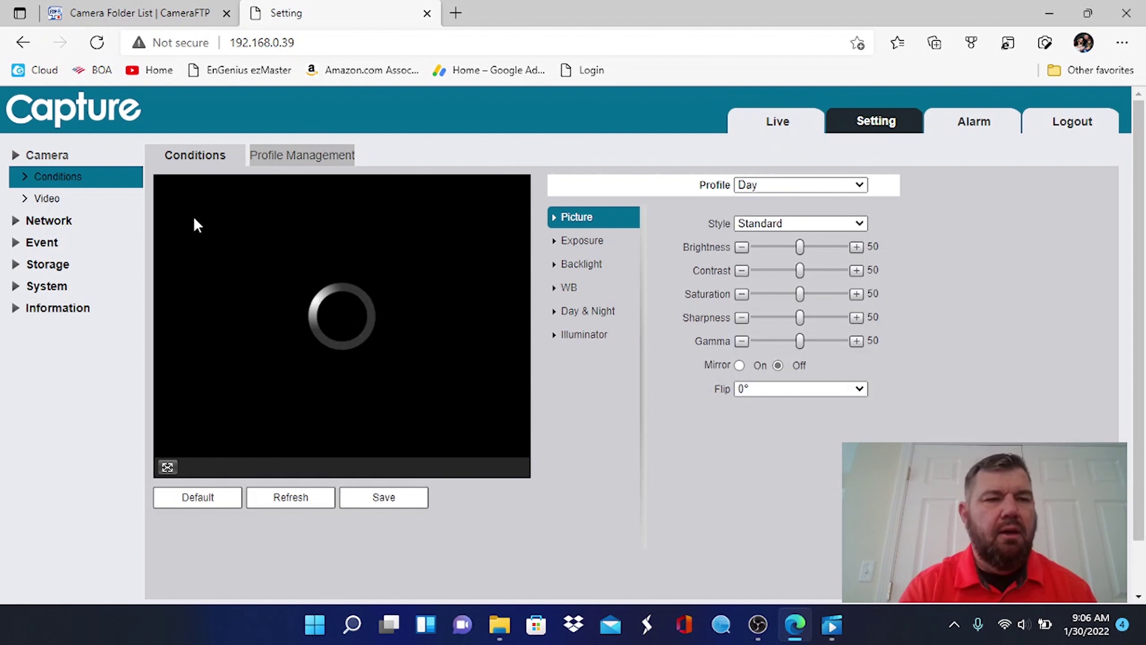
left_click(22, 264)
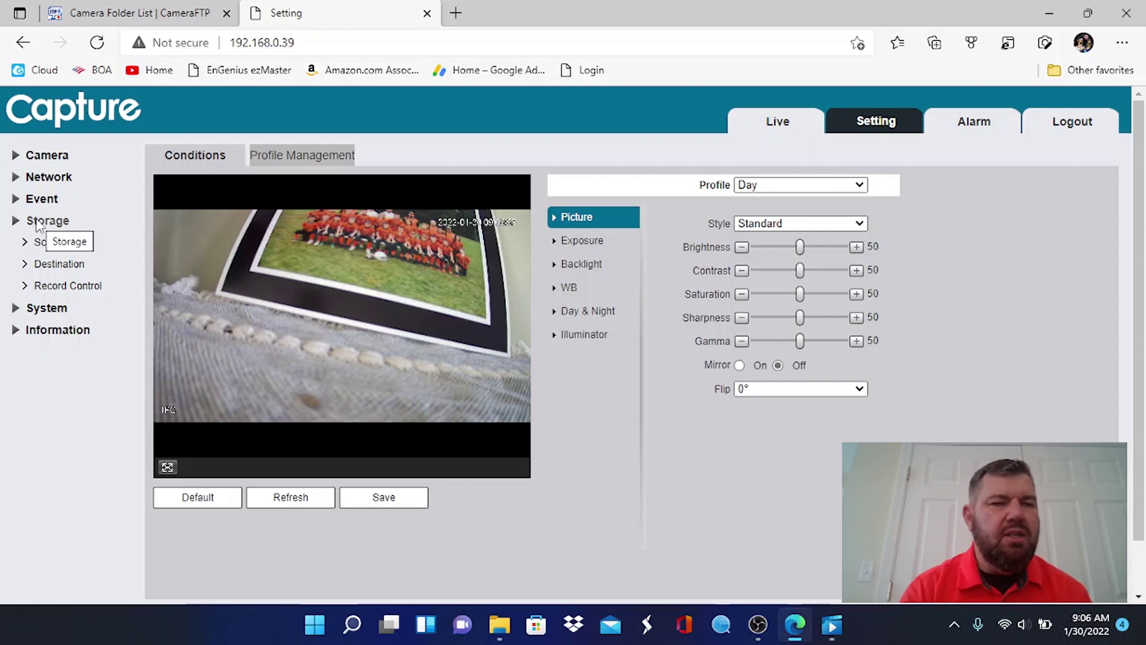
left_click(37, 276)
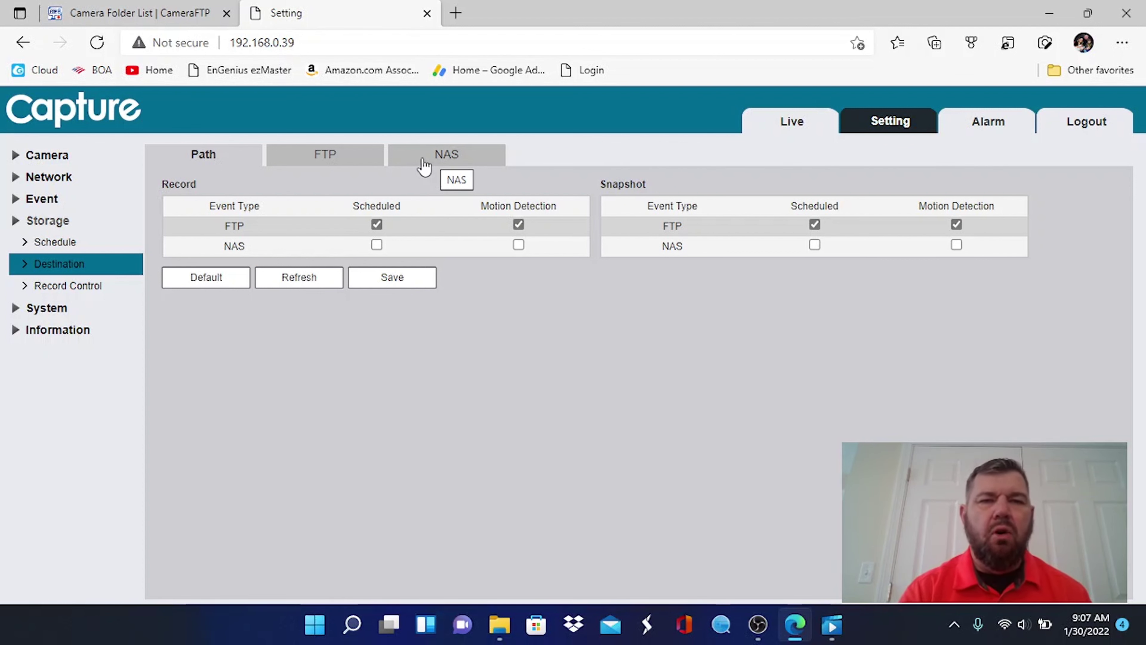
Show the FTP destination settings and keep FTP as the upload protocol
left_click(424, 166)
left_click(343, 159)
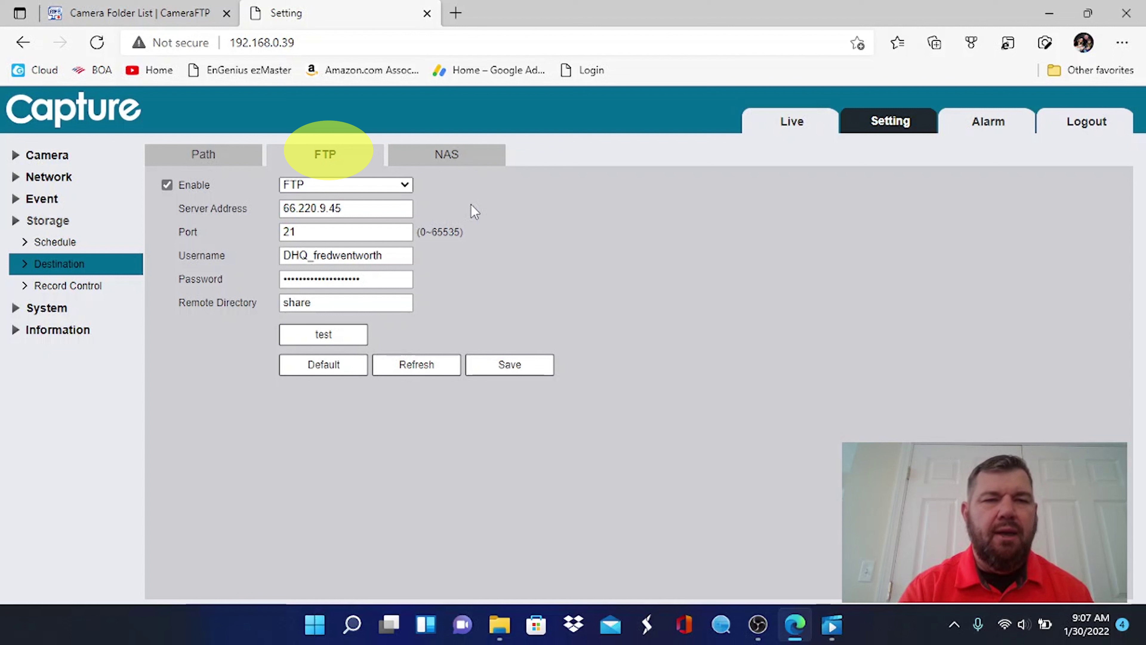
left_click(403, 185)
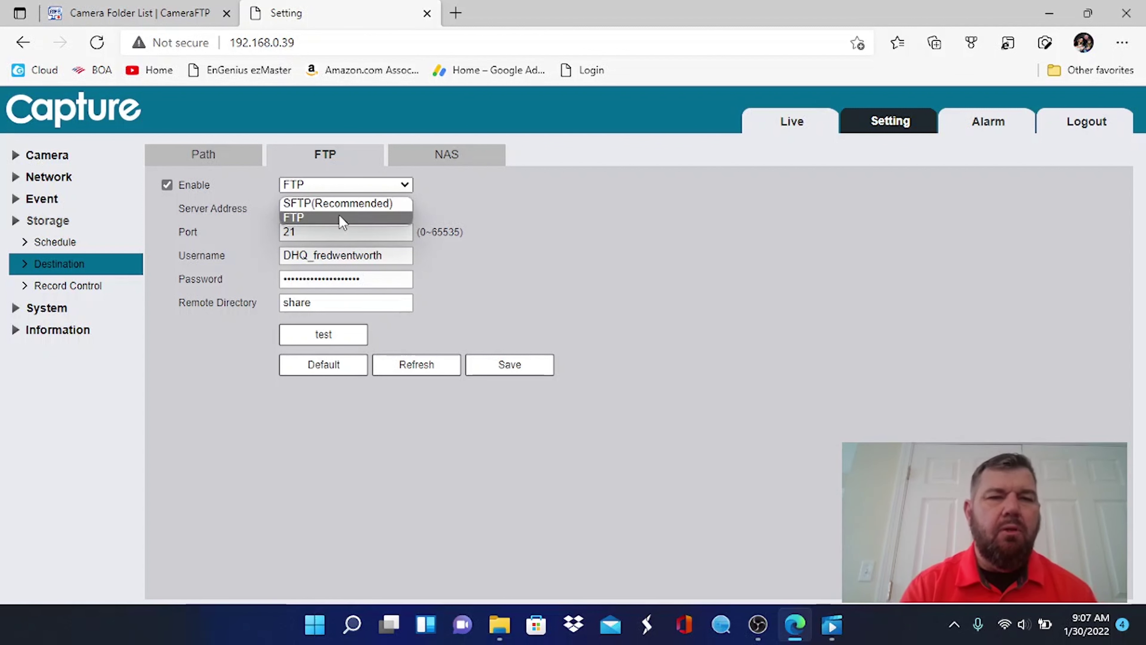
left_click(340, 218)
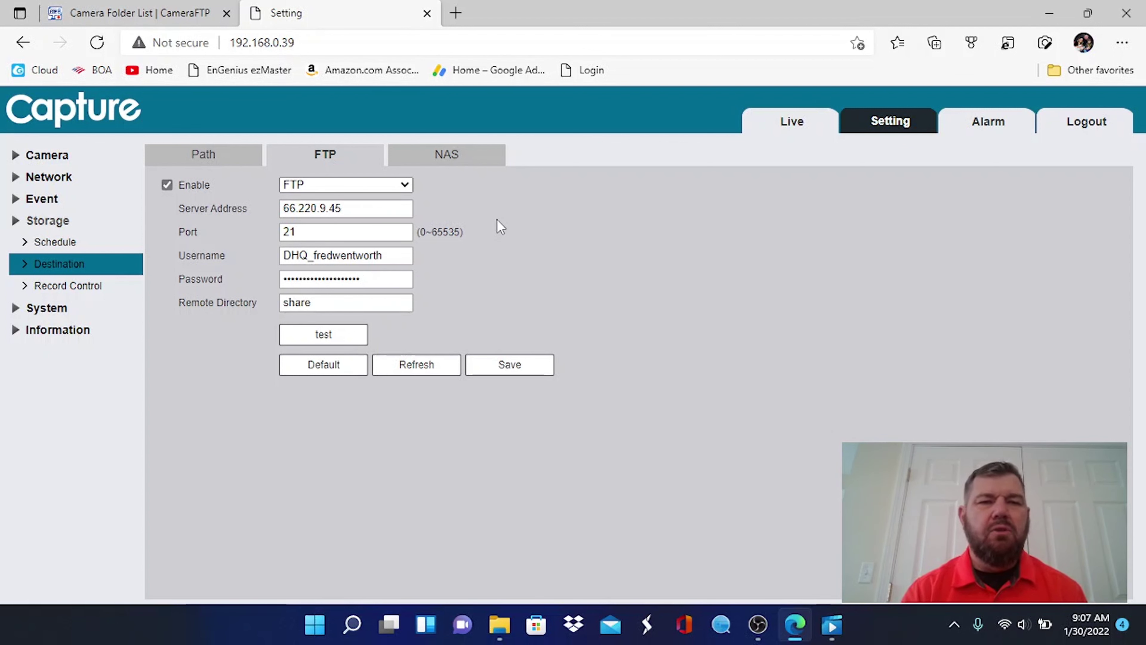
Verify server 66.220.9.45 on port 21, then test the FTP connection
left_click(347, 234)
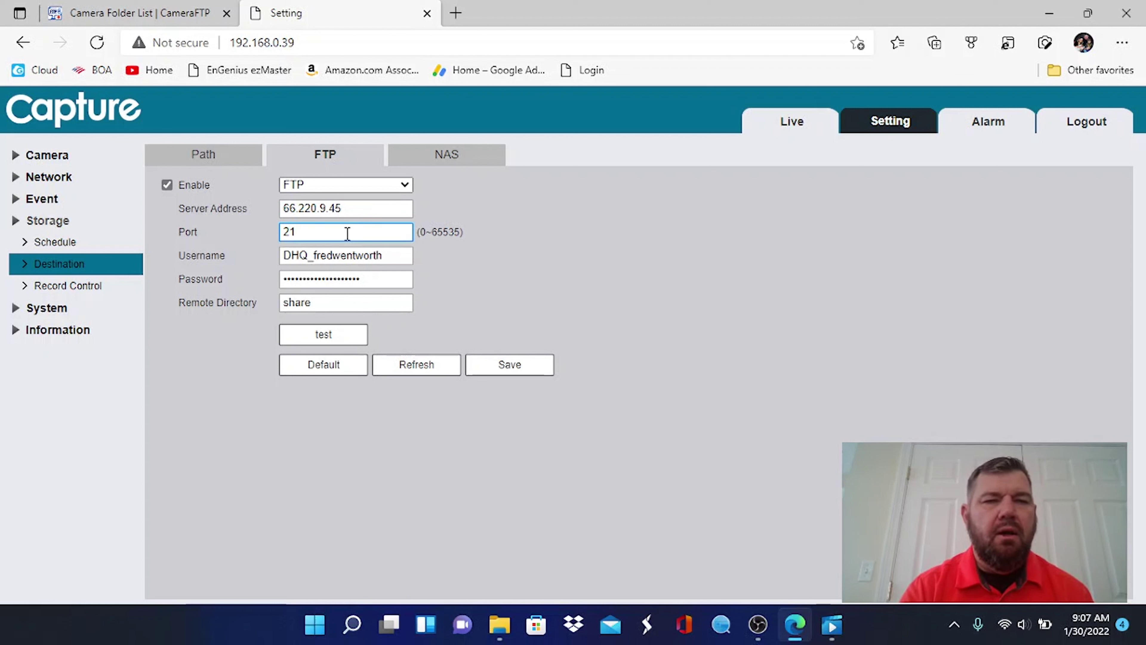
left_click(388, 201)
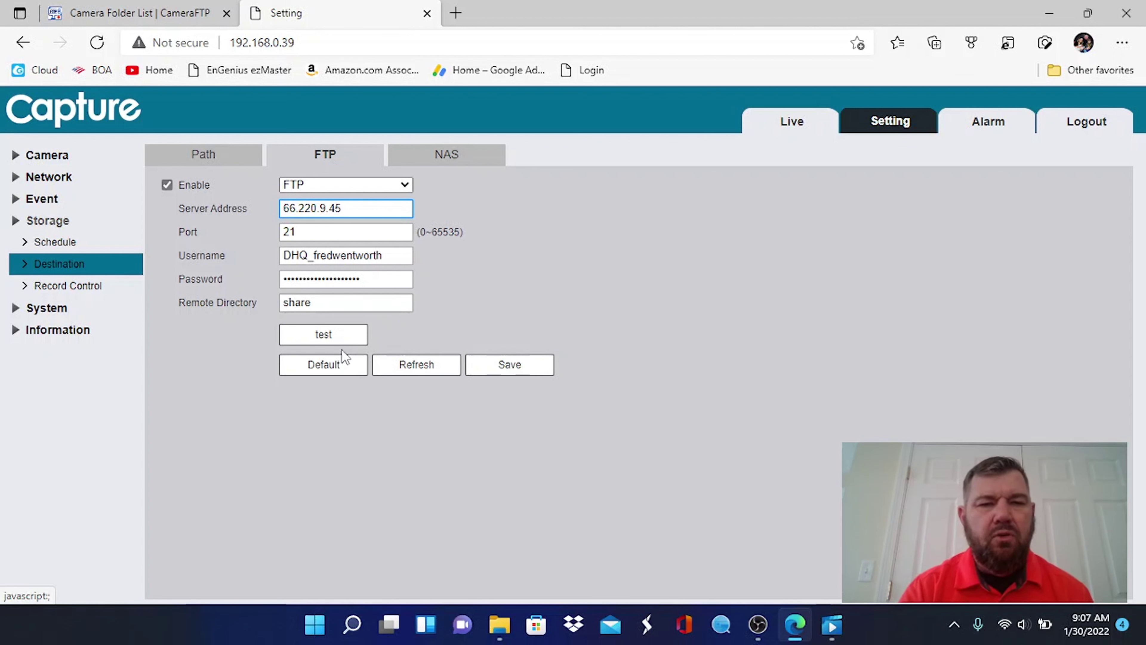
left_click(331, 344)
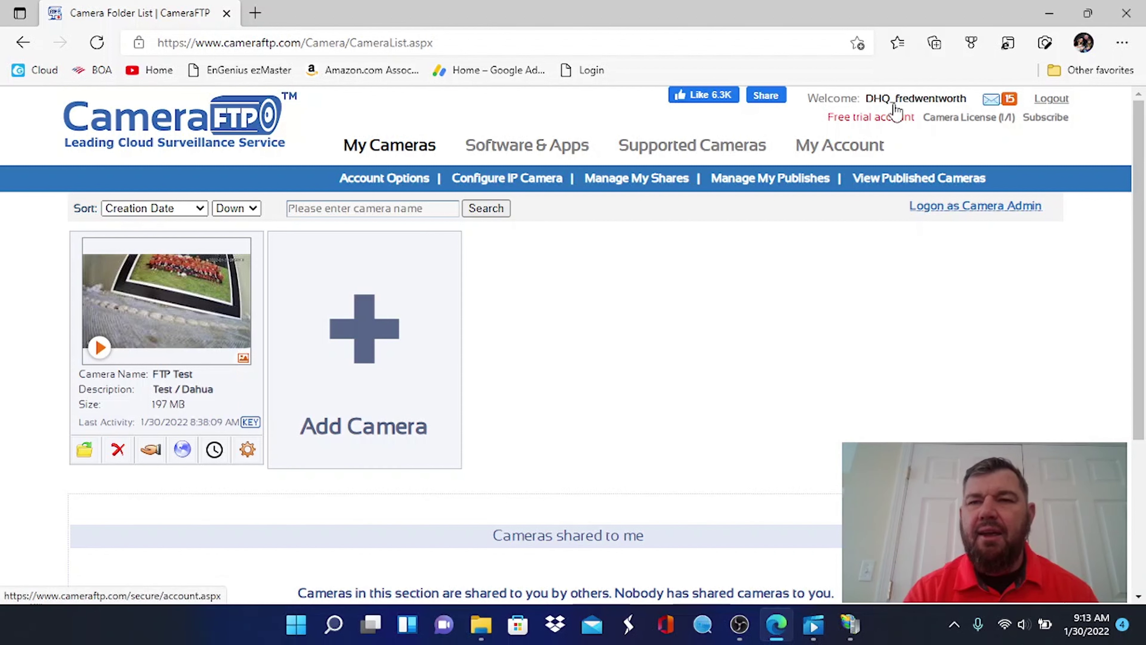
Open the FTP Test camera's Camera Property page and review its FTP and Recording Configuration tables
left_click(250, 429)
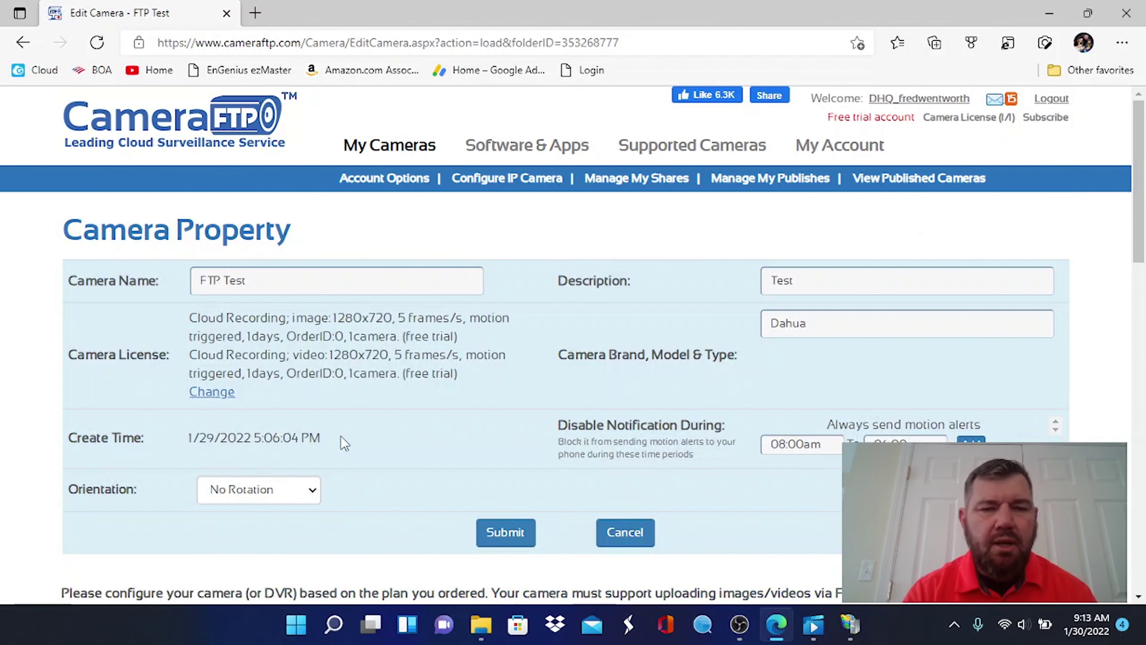
scroll(340, 436, "down", 3)
scroll(340, 435, "down", 3)
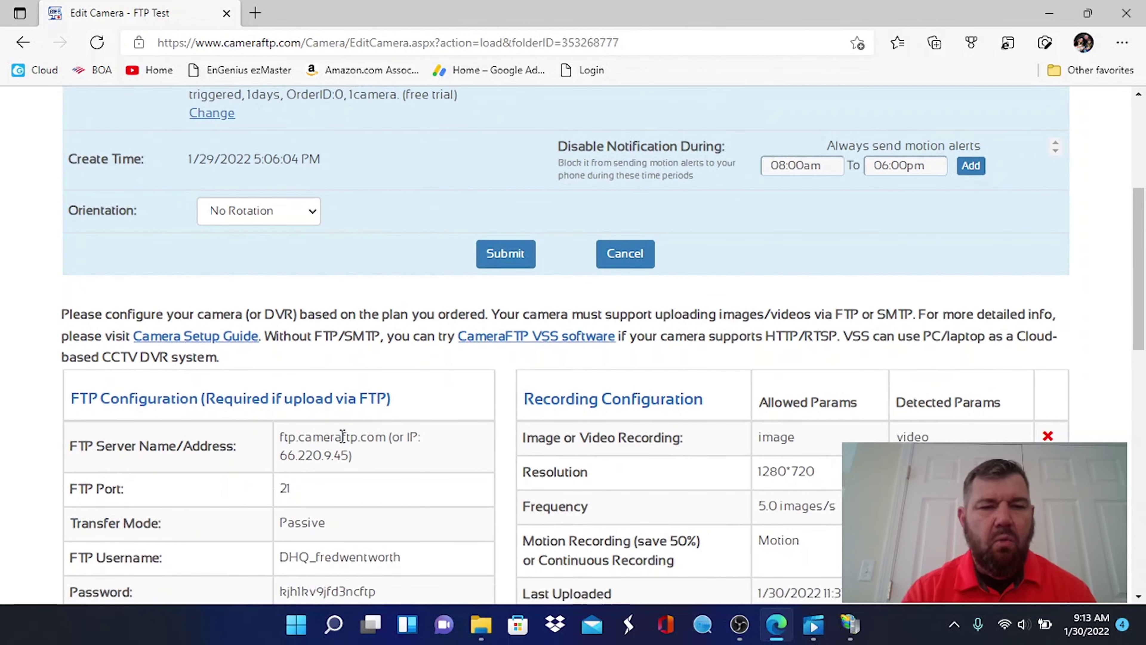
scroll(342, 435, "down", 3)
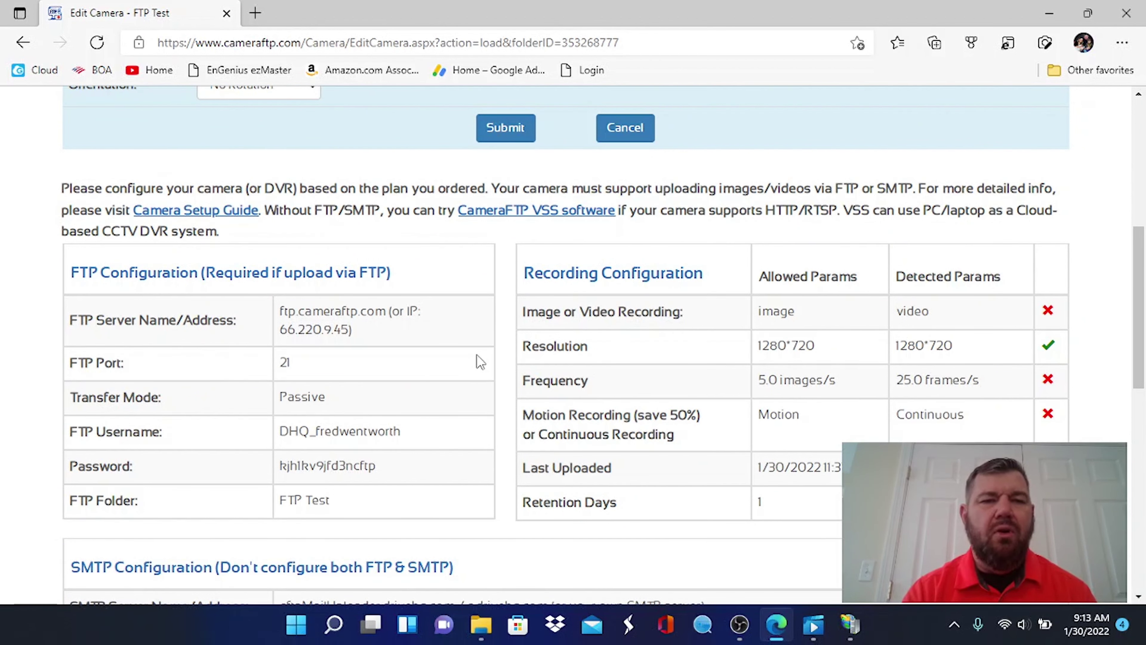
scroll(478, 361, "down", 1)
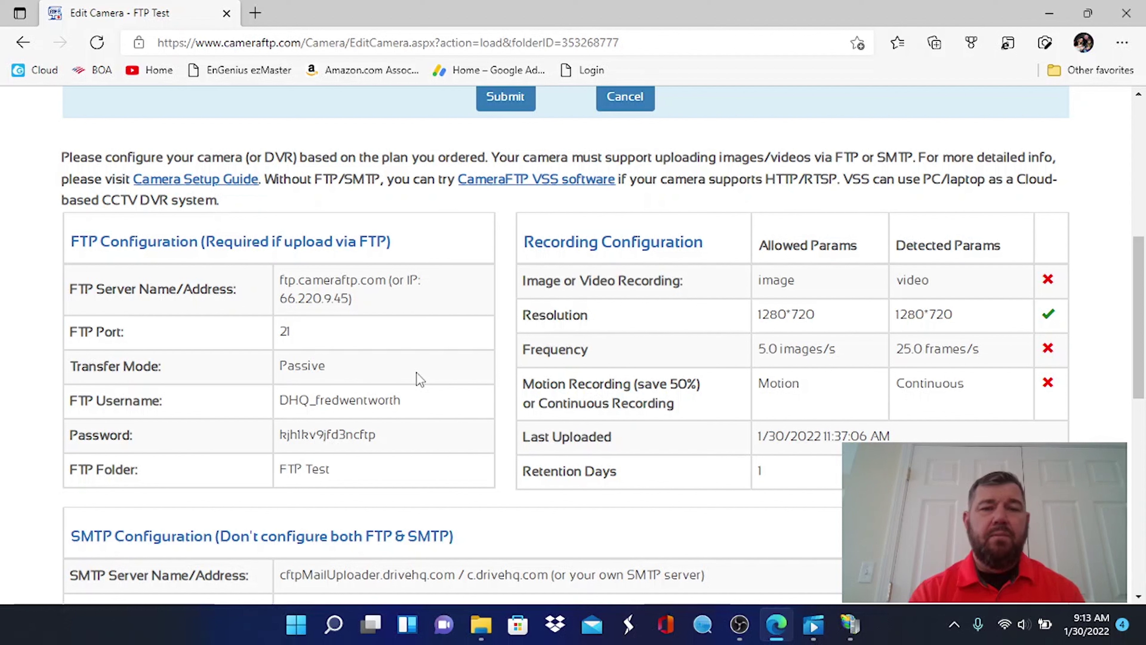
scroll(416, 373, "up", 7)
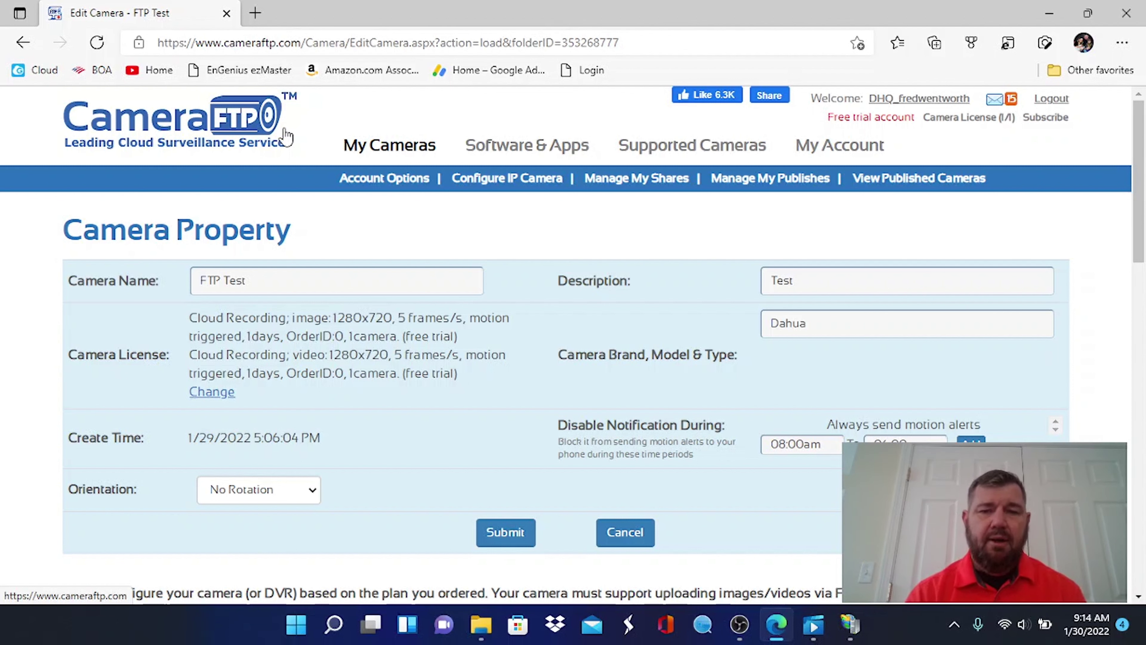
scroll(286, 135, "down", 1)
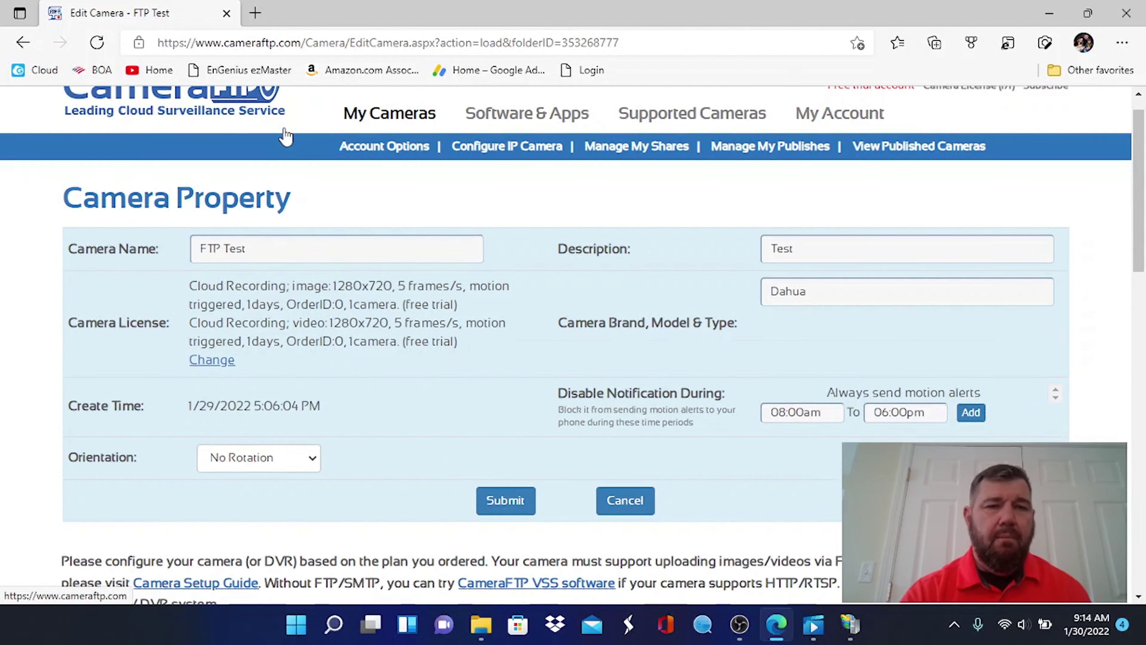
scroll(286, 135, "up", 1)
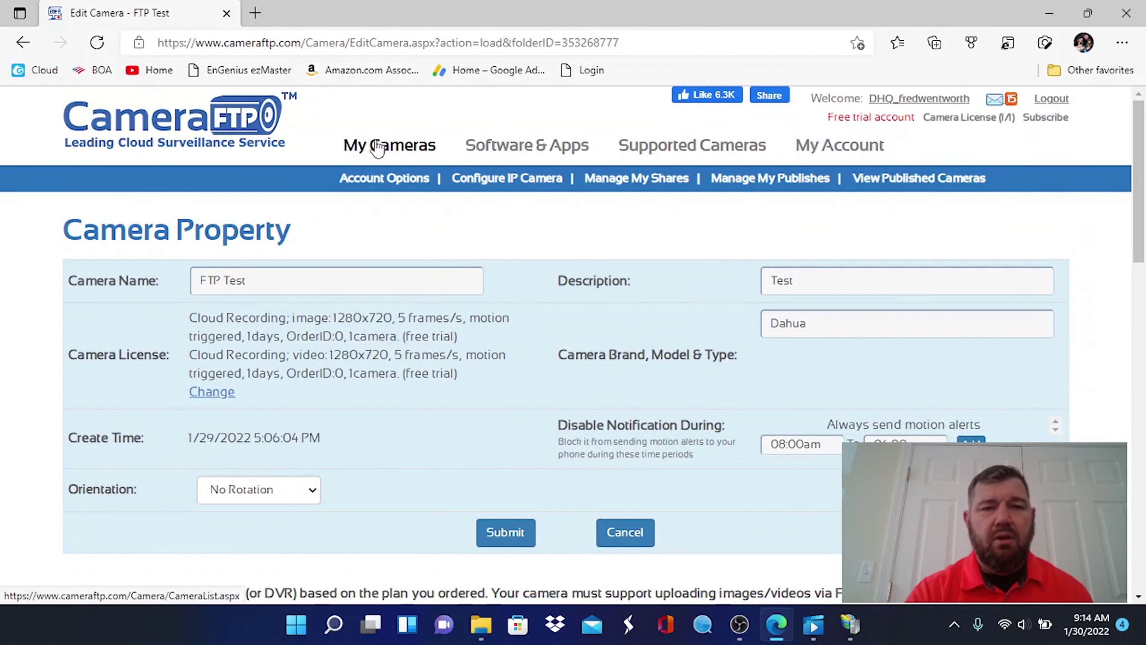
Return to My Cameras and play, then pause, the FTP Test camera's recordings in the cloud player
left_click(376, 147)
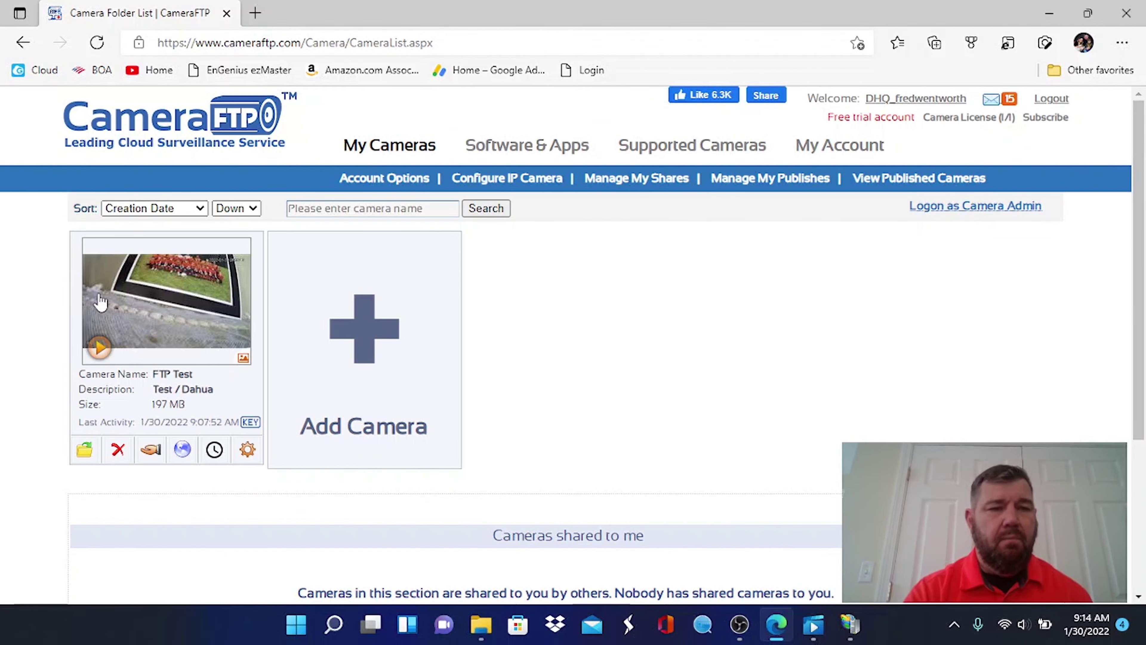
left_click(100, 348)
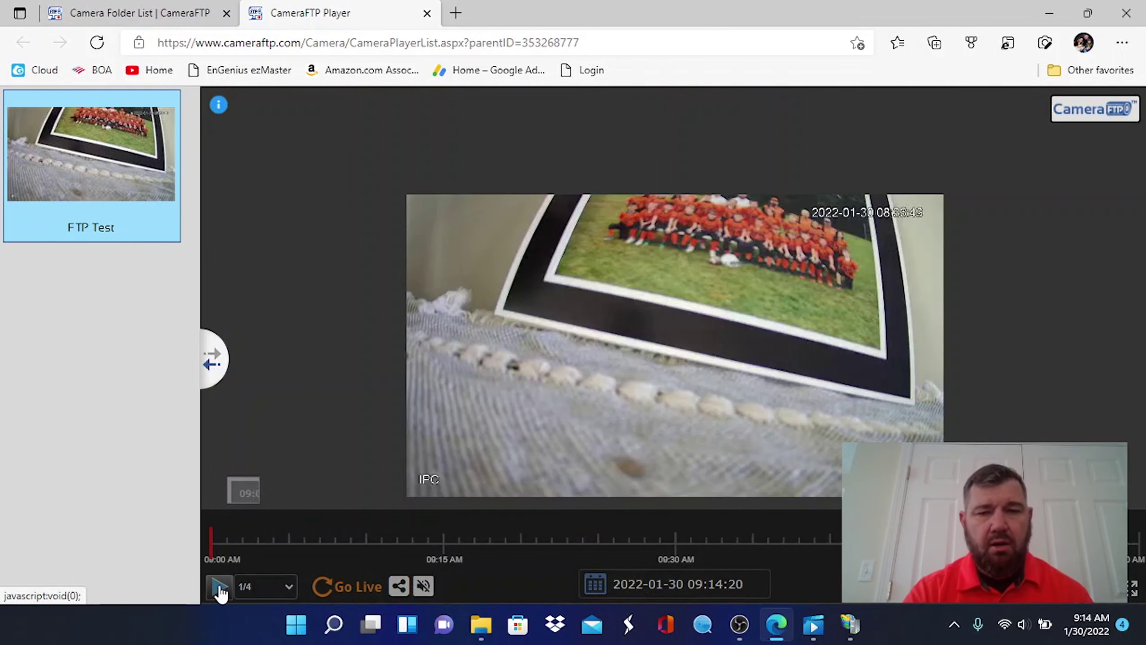
left_click(219, 586)
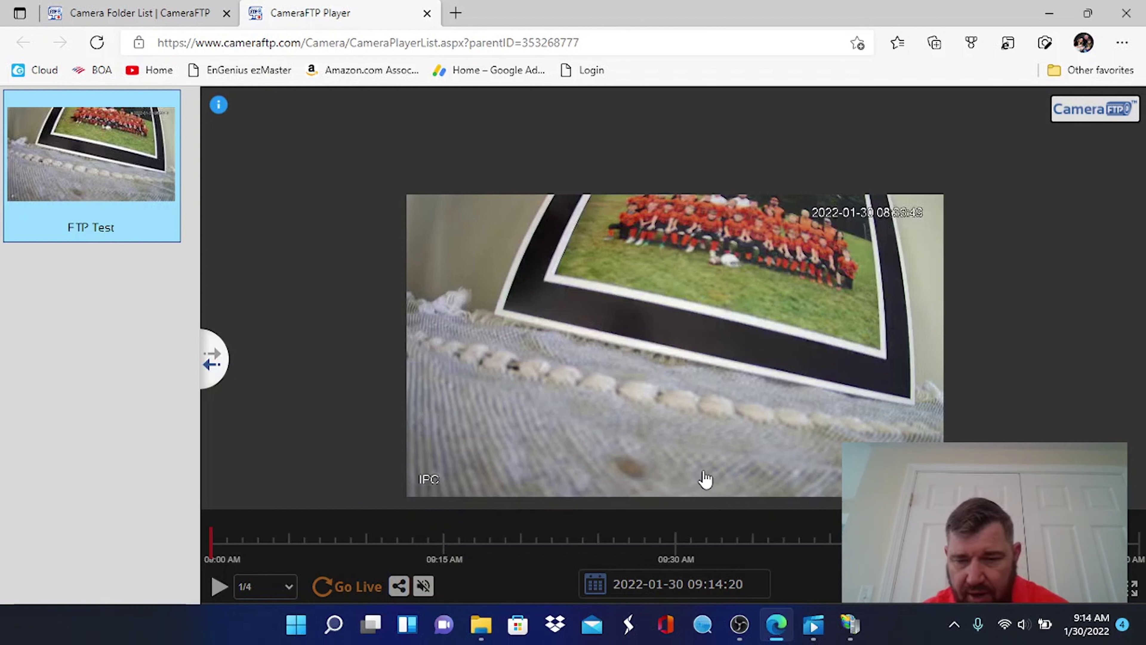
Check the event calendar for recordings on 1/29/2022 and 1/30/2022, then close it
left_click(587, 587)
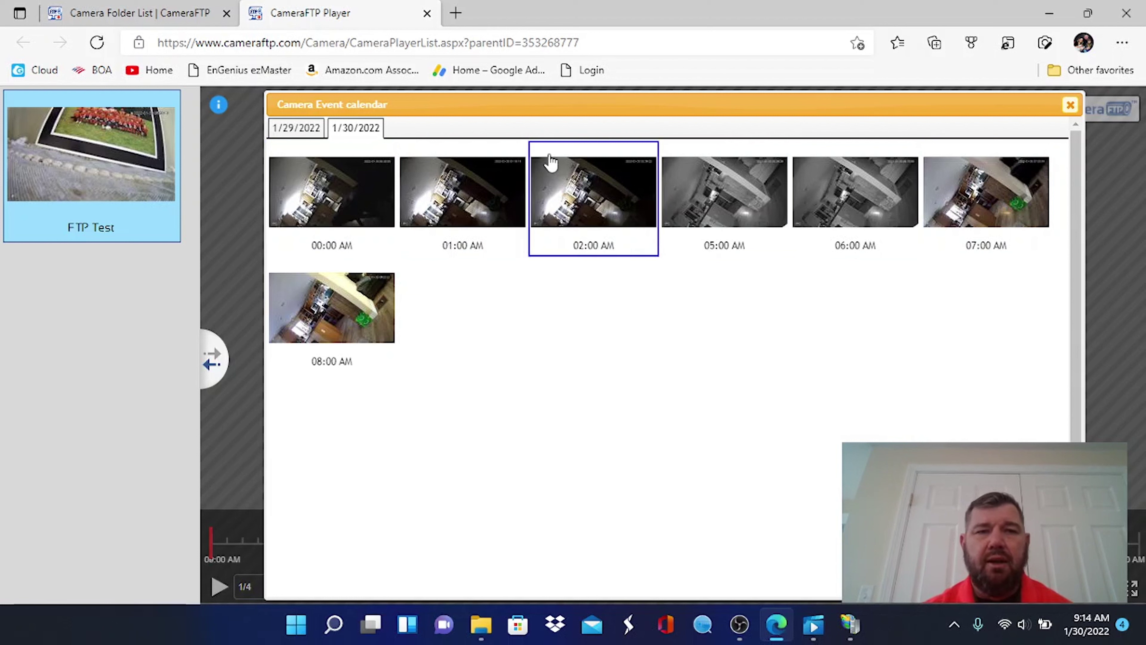
left_click(309, 132)
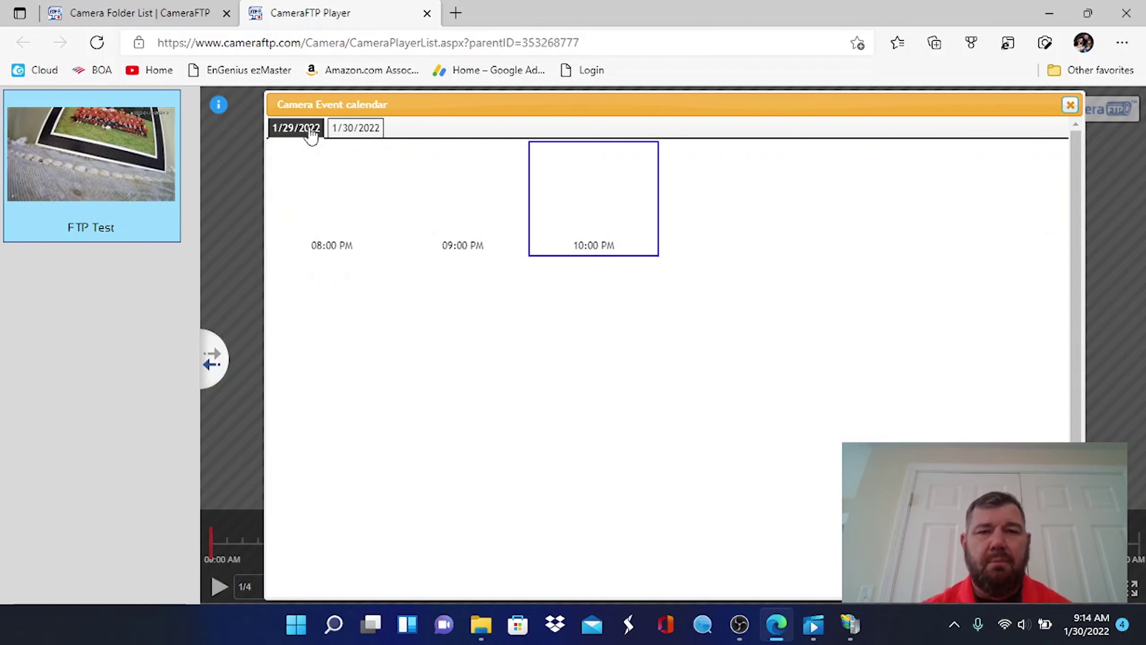
left_click(355, 131)
left_click(1071, 106)
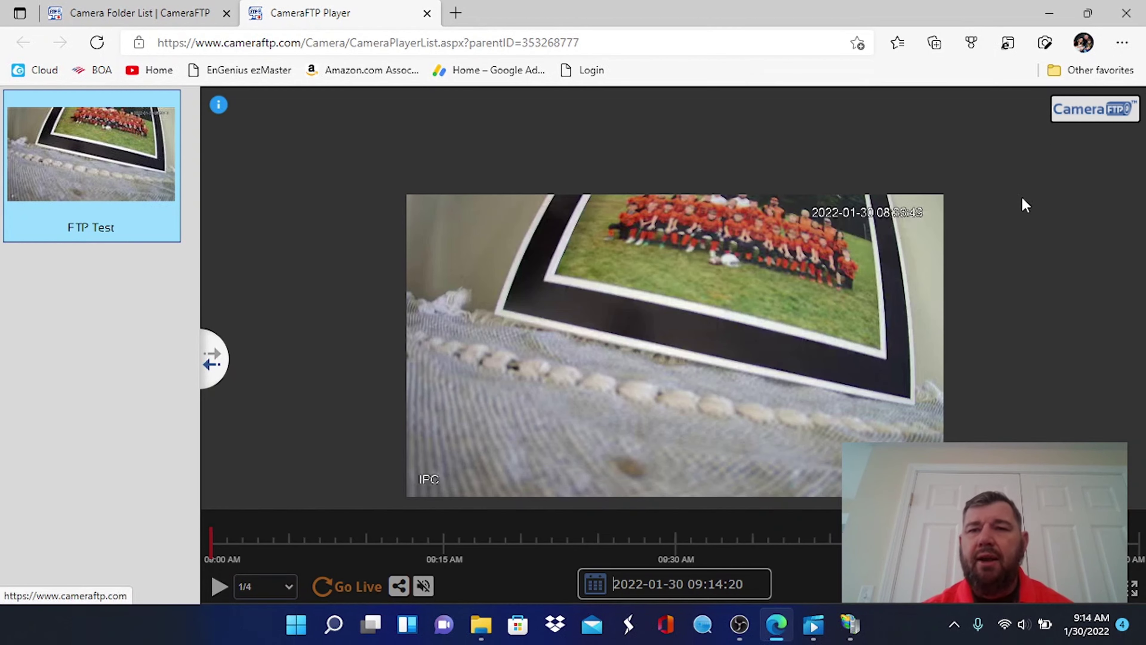